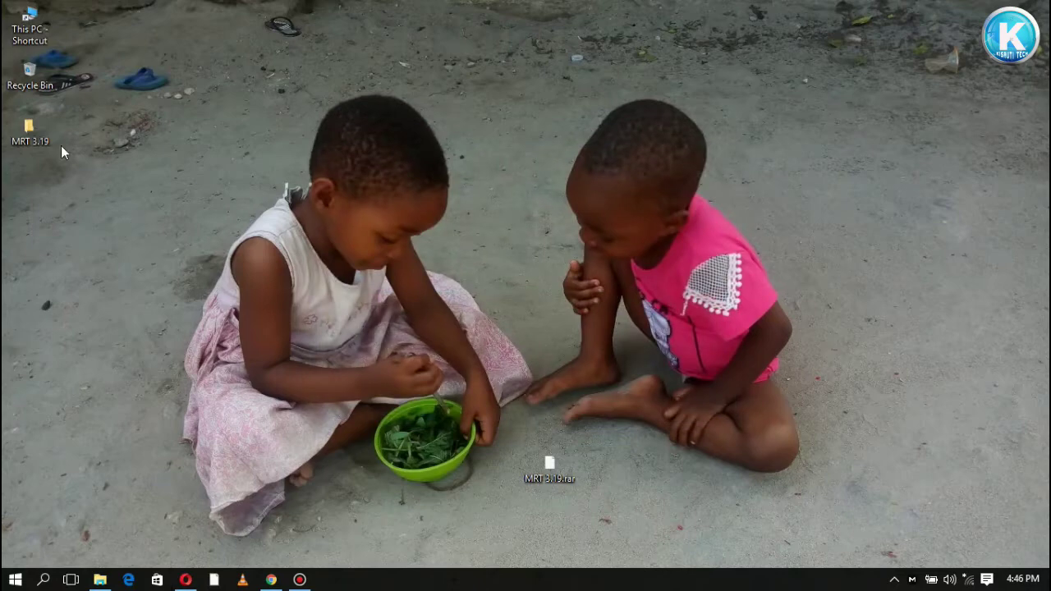
Open the MRT 3.19 folder from the desktop and show its contents as a list.
right_click(40, 142)
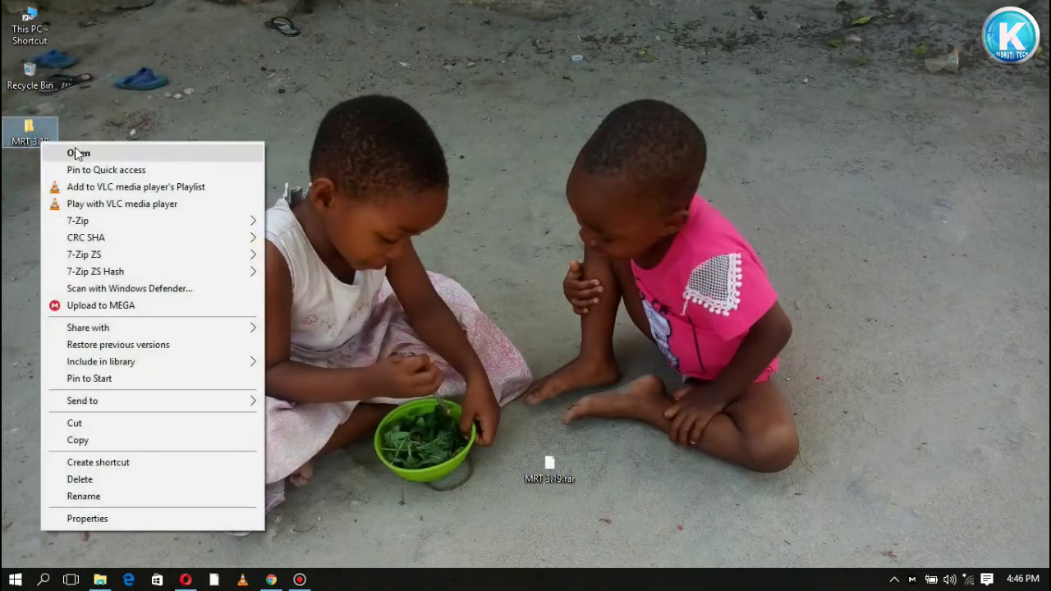
left_click(74, 149)
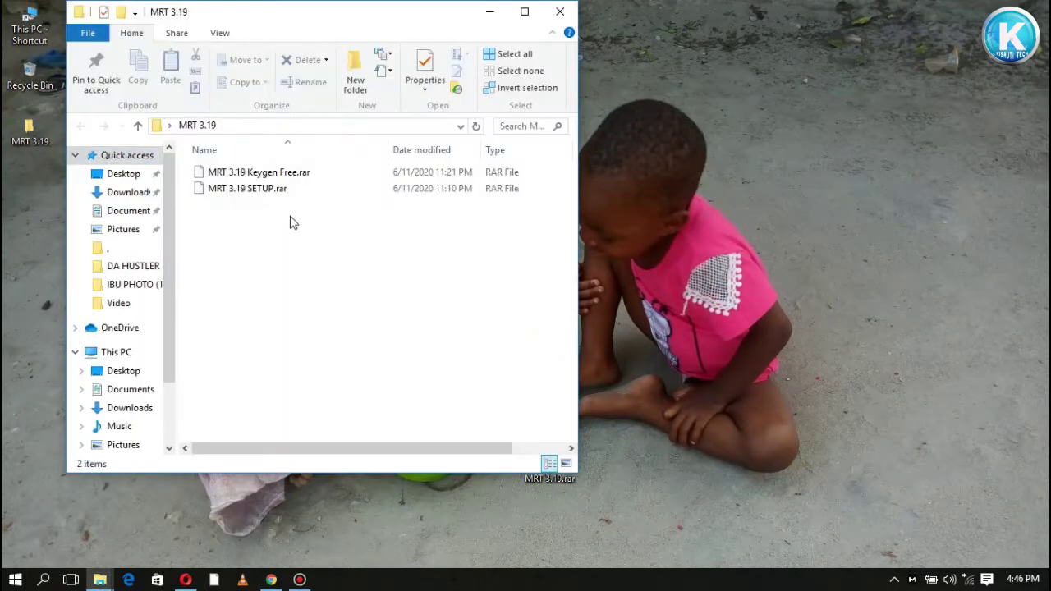
left_click_drag(283, 201, 296, 227)
left_click(232, 33)
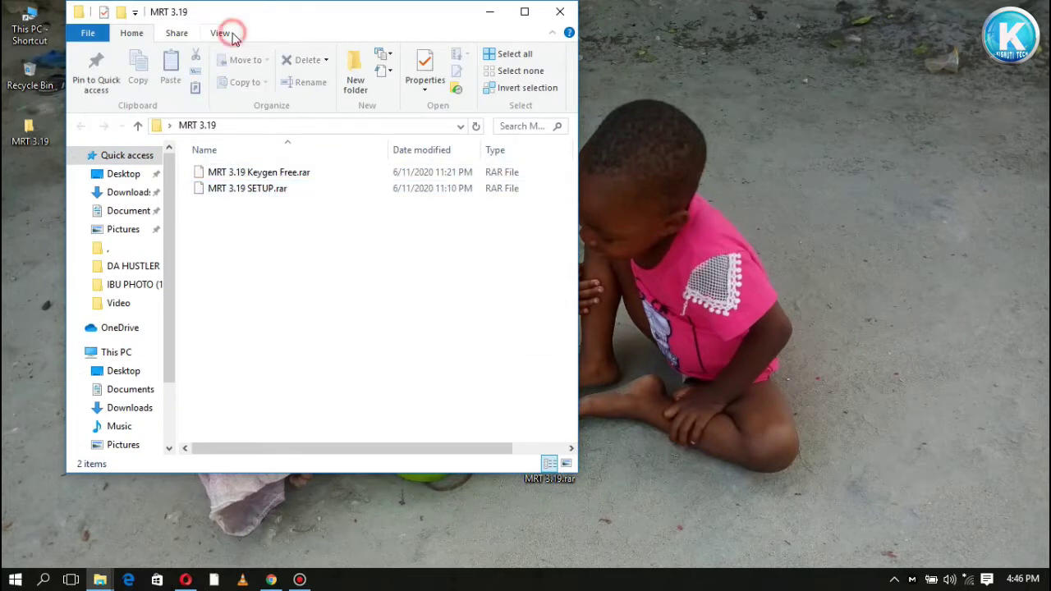
left_click(183, 87)
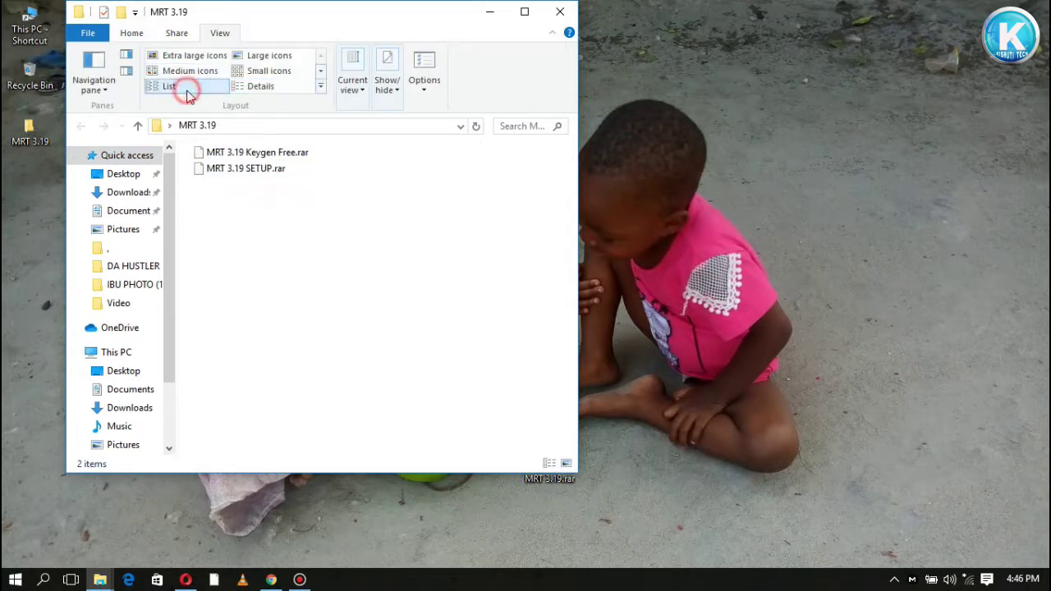
Extract the MRT 3.19 SETUP.rar archive with 7-Zip into its own "MRT 3.19 SETUP" folder.
left_click(263, 176)
right_click(263, 176)
mouse_move(322, 202)
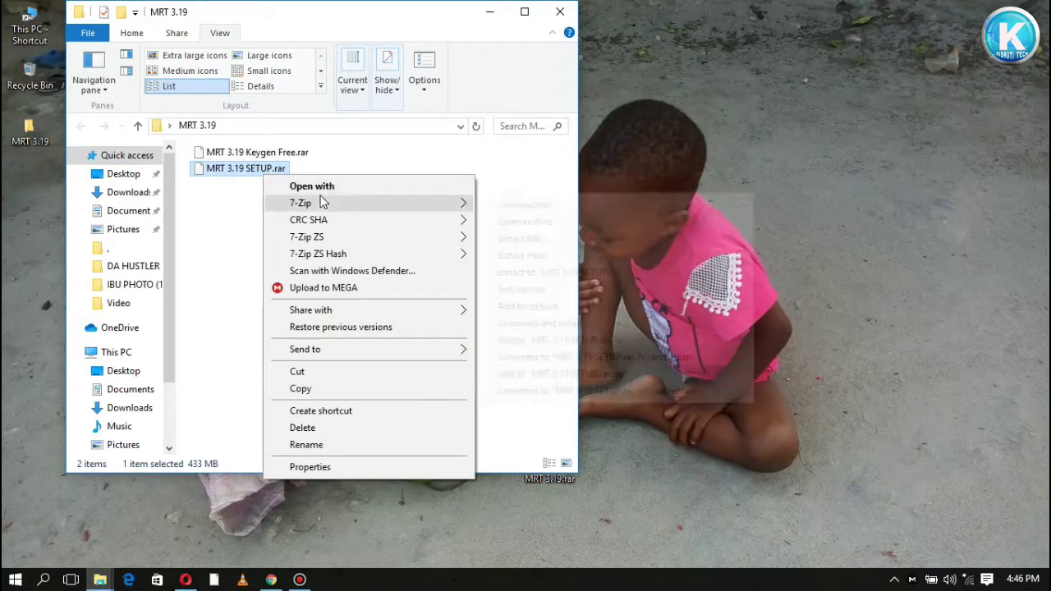
left_click(543, 273)
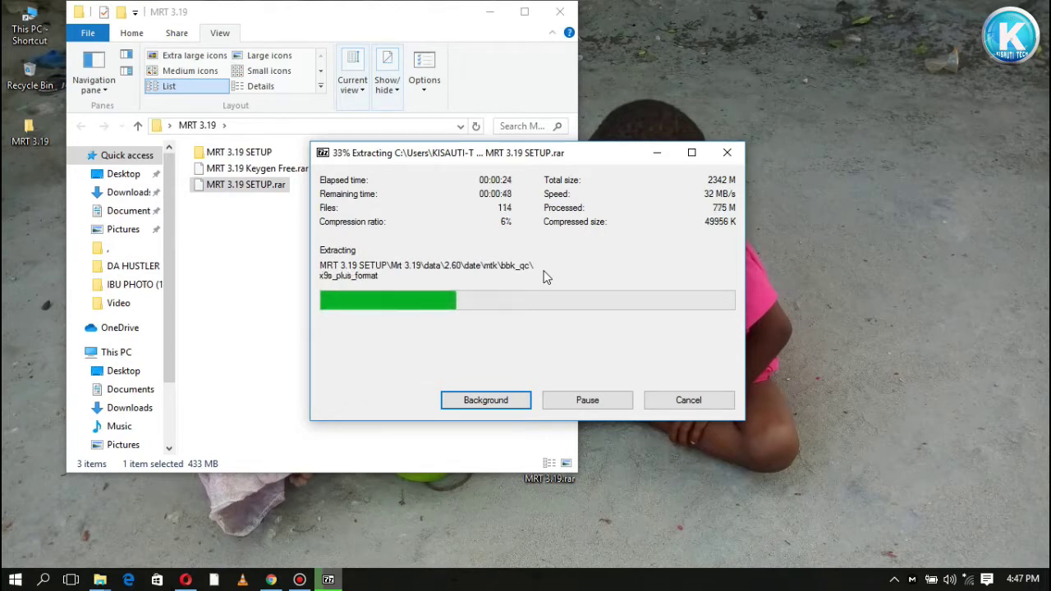
key("Tab")
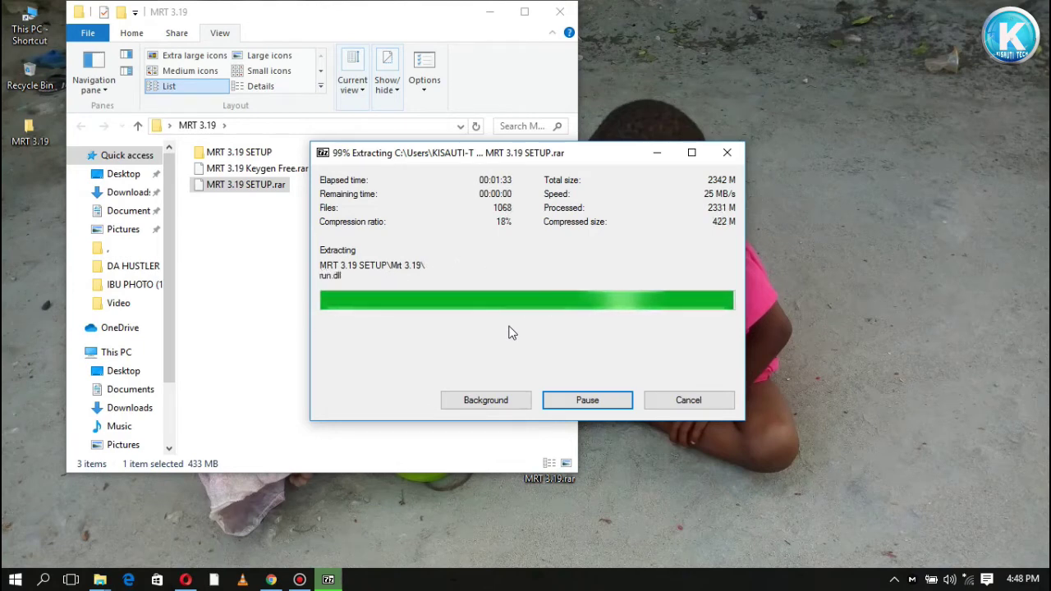
left_click(395, 261)
Open the extracted MRT 3.19 SETUP folder and go into its Mrt 3.19 subfolder.
left_click(242, 155)
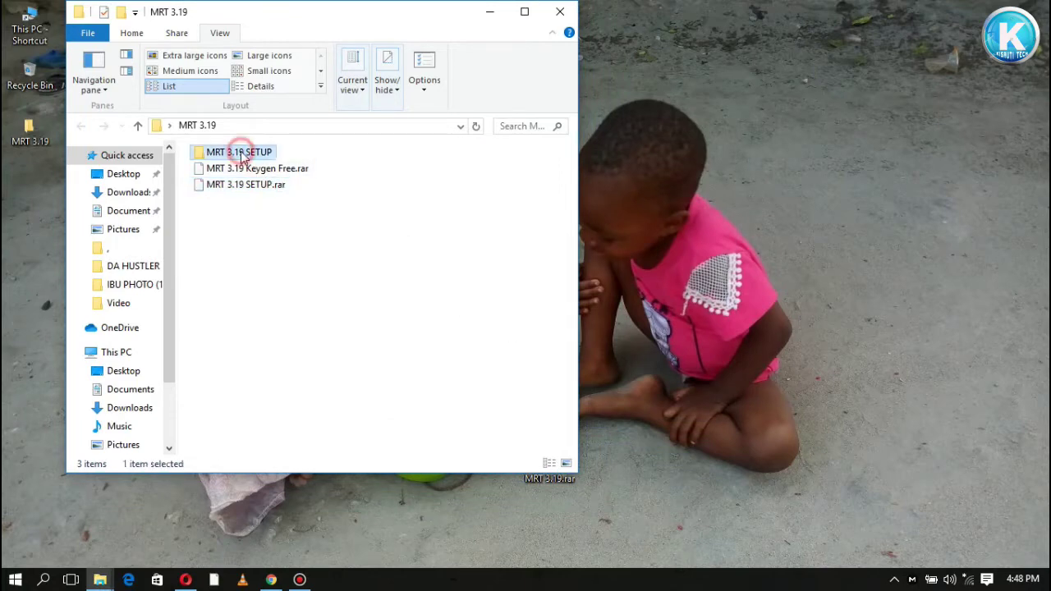
right_click(245, 154)
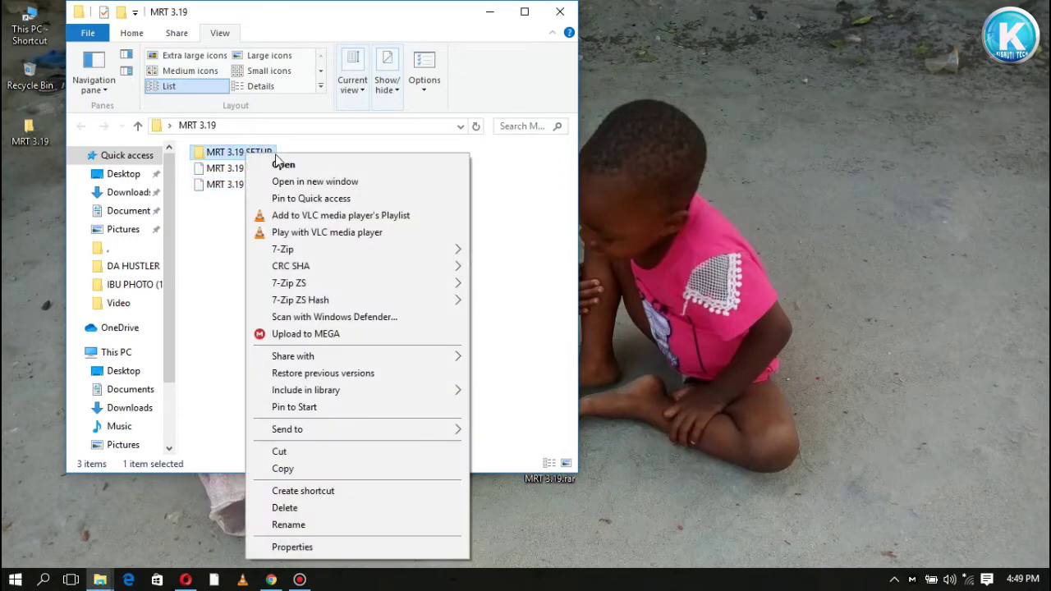
left_click(284, 165)
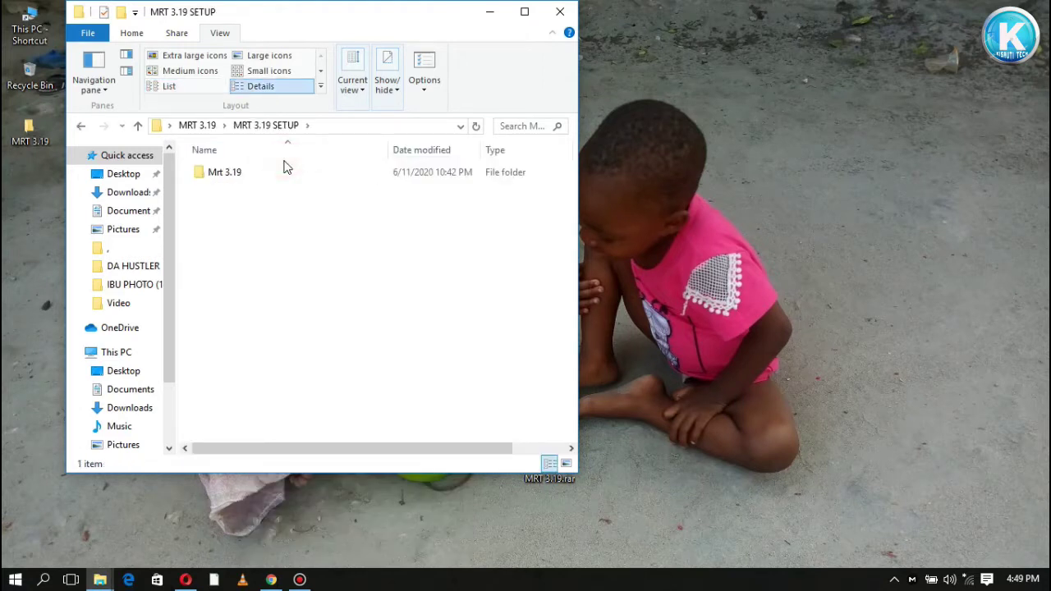
double_click(242, 174)
mouse_move(279, 271)
left_mouse_down()
mouse_move(215, 158)
mouse_move(260, 277)
left_mouse_up()
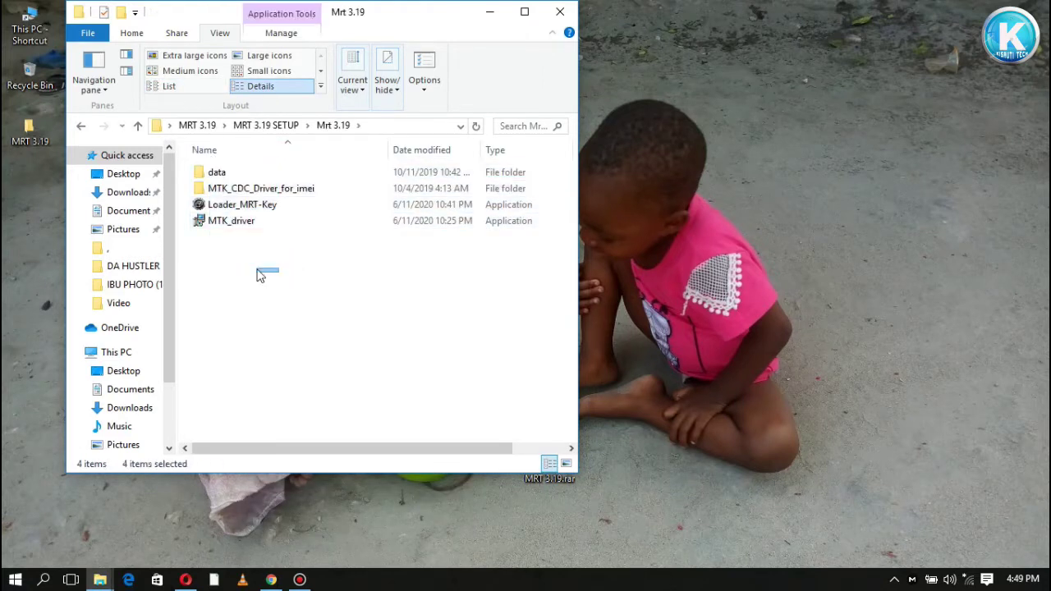
Create a desktop shortcut for the Loader_MRT-Key application and move the folder window clear of the desktop icons.
left_click(256, 205)
right_click(256, 205)
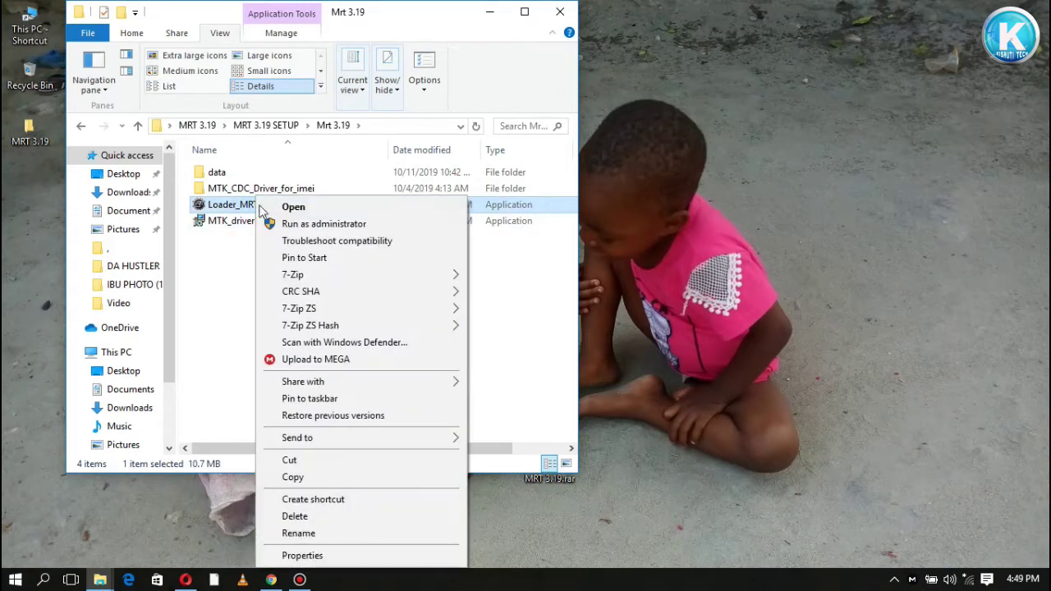
mouse_move(459, 437)
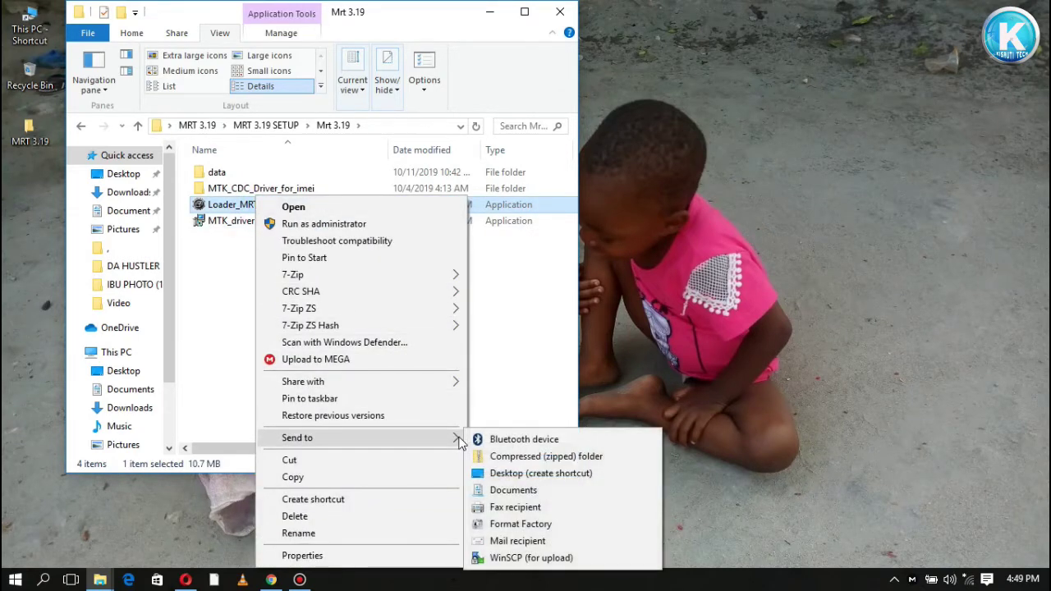
left_click(571, 474)
left_click_drag(194, 22, 482, 51)
Run the Loader_MRT-Key desktop shortcut as administrator and place its registration window beside the folder window.
left_click_drag(30, 191, 48, 205)
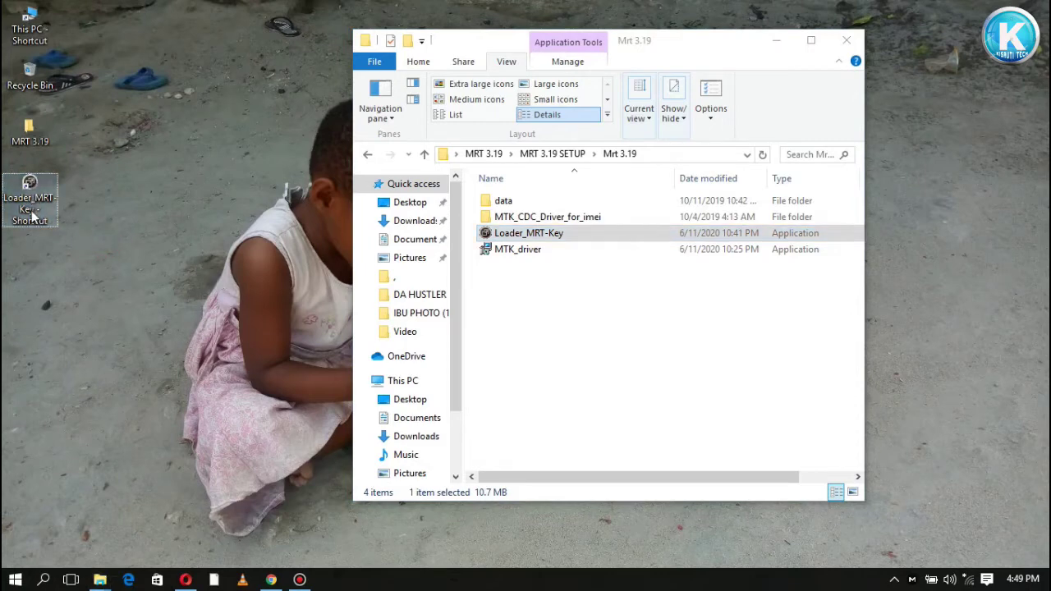
right_click(33, 194)
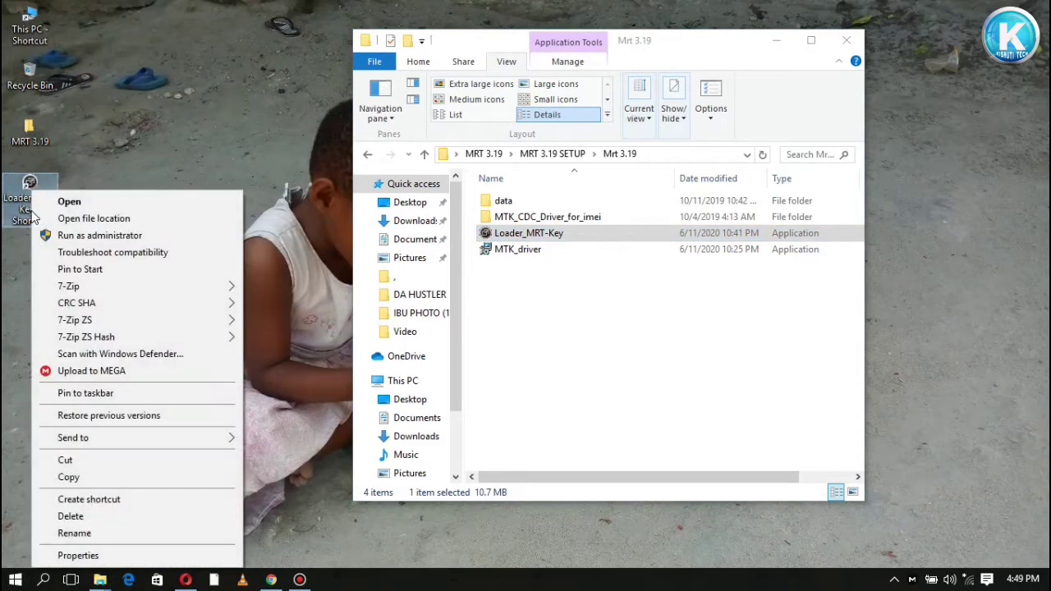
left_click(74, 235)
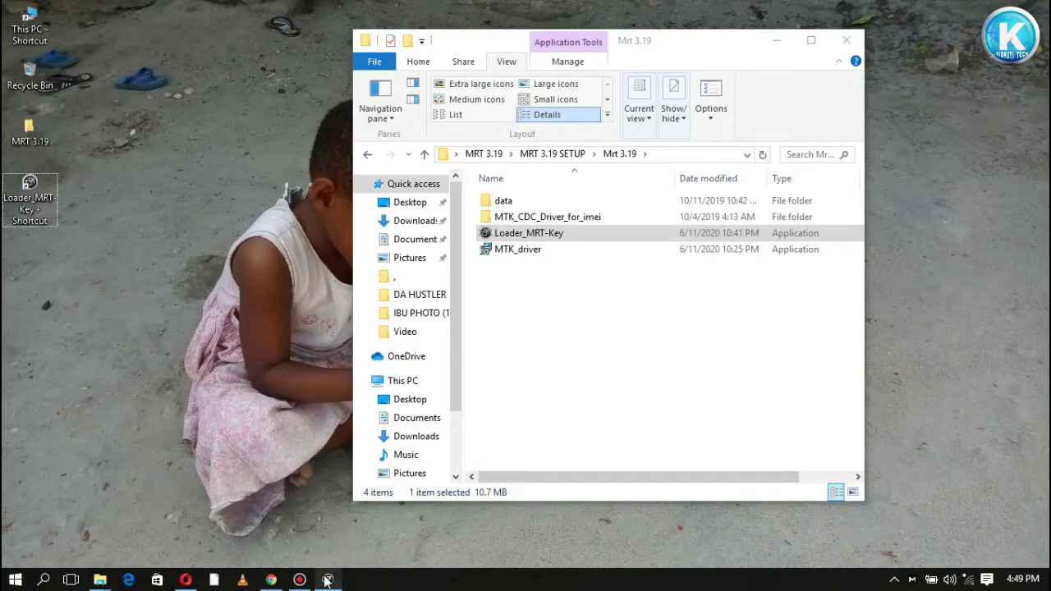
mouse_move(327, 580)
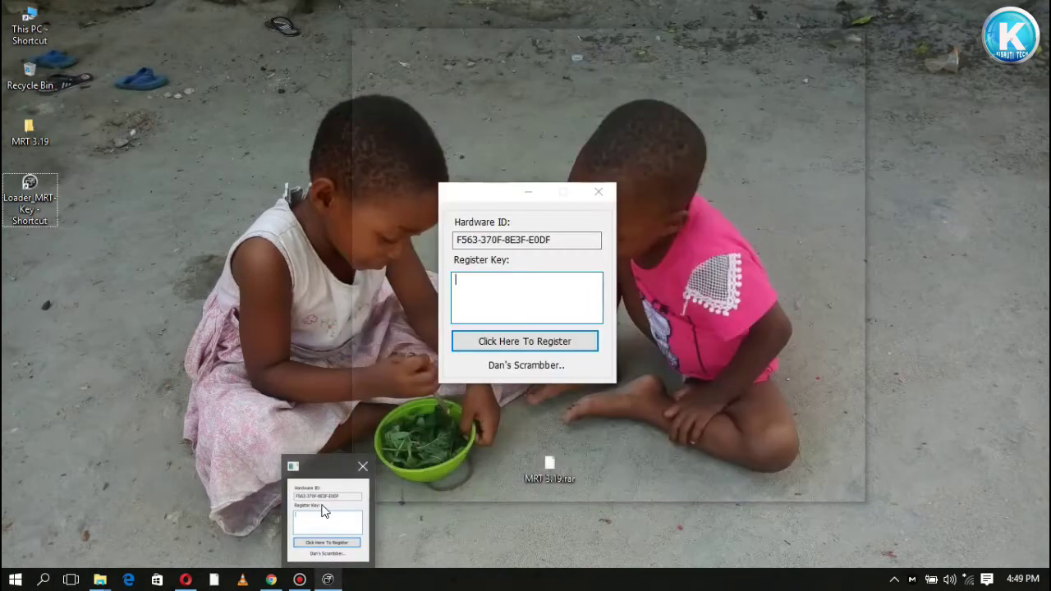
left_click(322, 509)
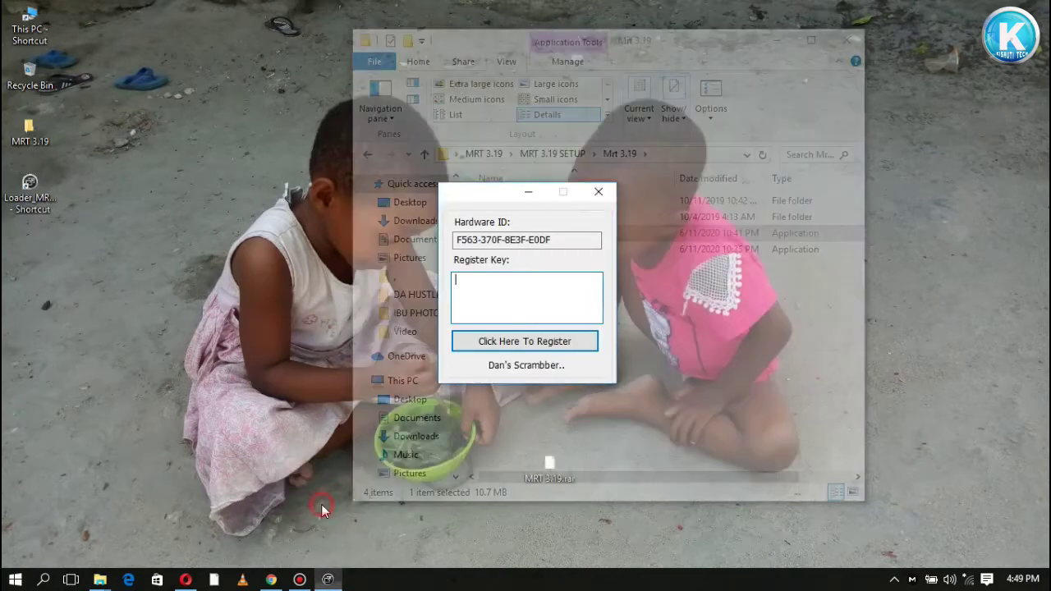
left_click_drag(497, 199, 183, 222)
double_click(258, 264)
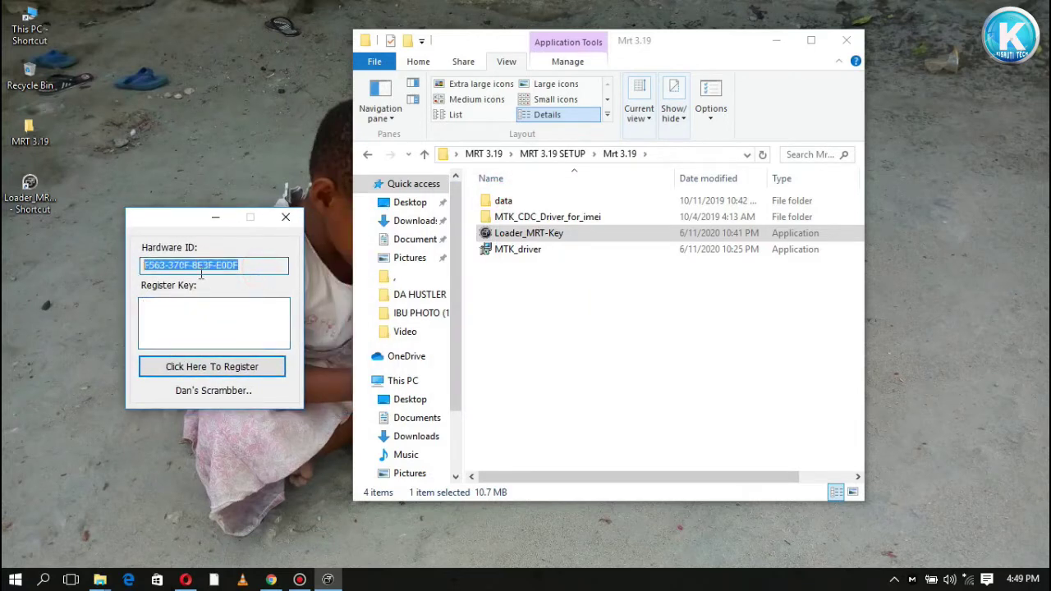
left_click(246, 334)
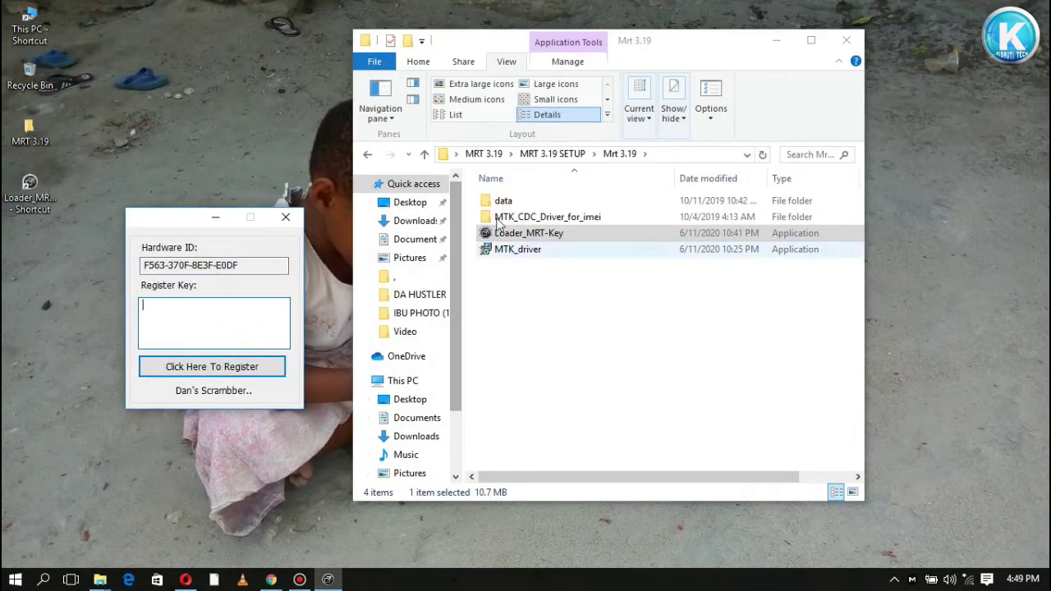
Return to the main MRT 3.19 folder and extract MRT 3.19 Keygen Free.rar with 7-Zip into its own folder.
left_click(371, 158)
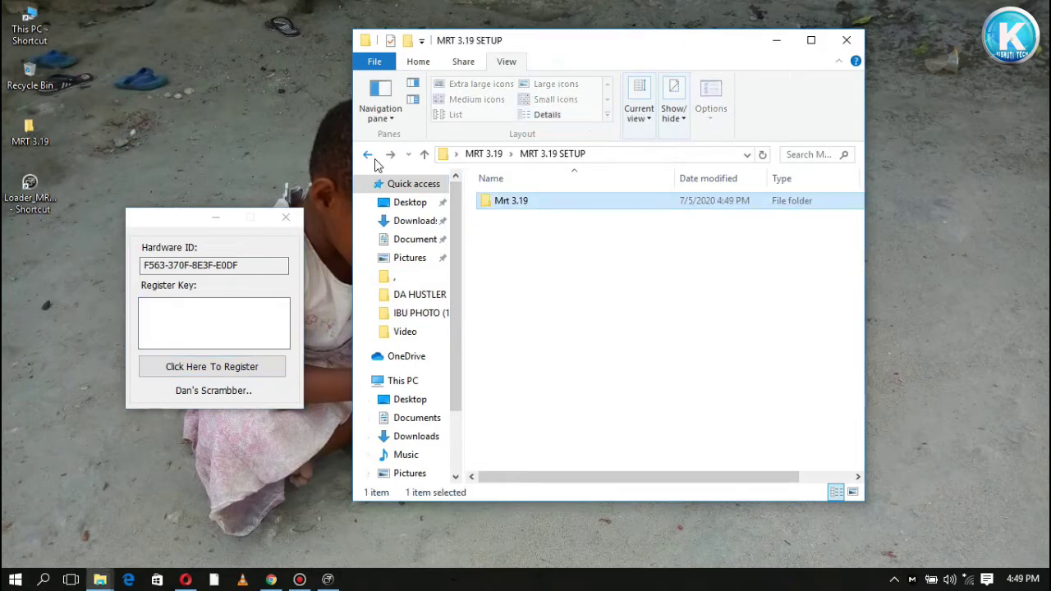
left_click(371, 157)
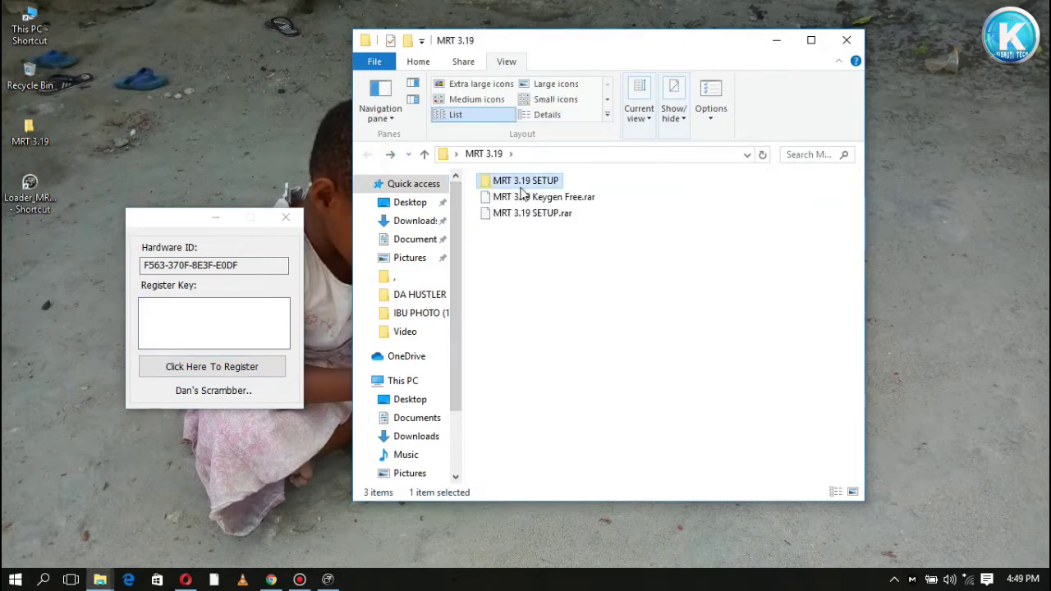
left_click(549, 201)
right_click(548, 201)
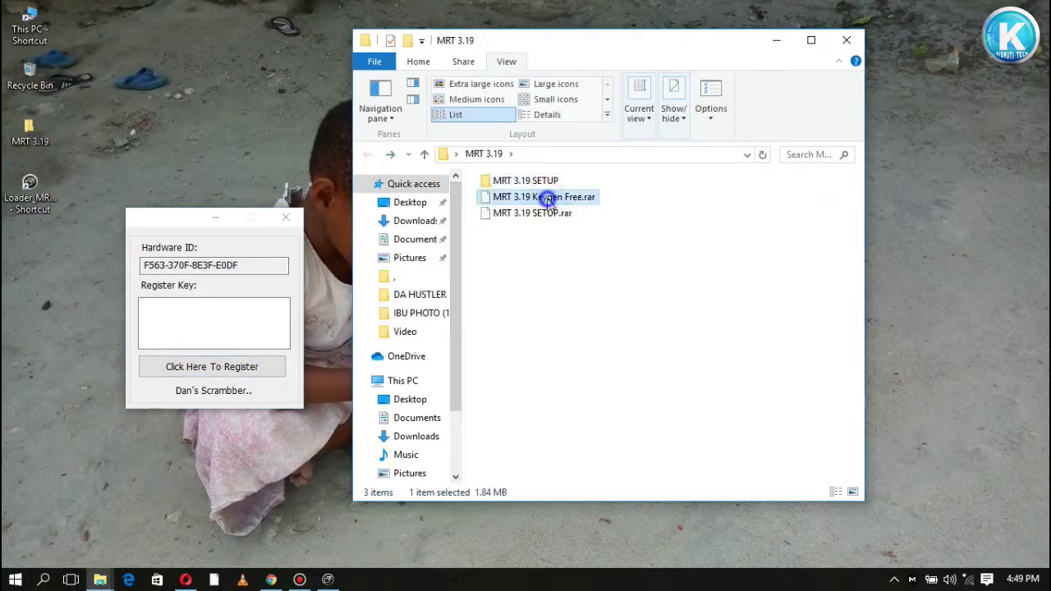
mouse_move(609, 233)
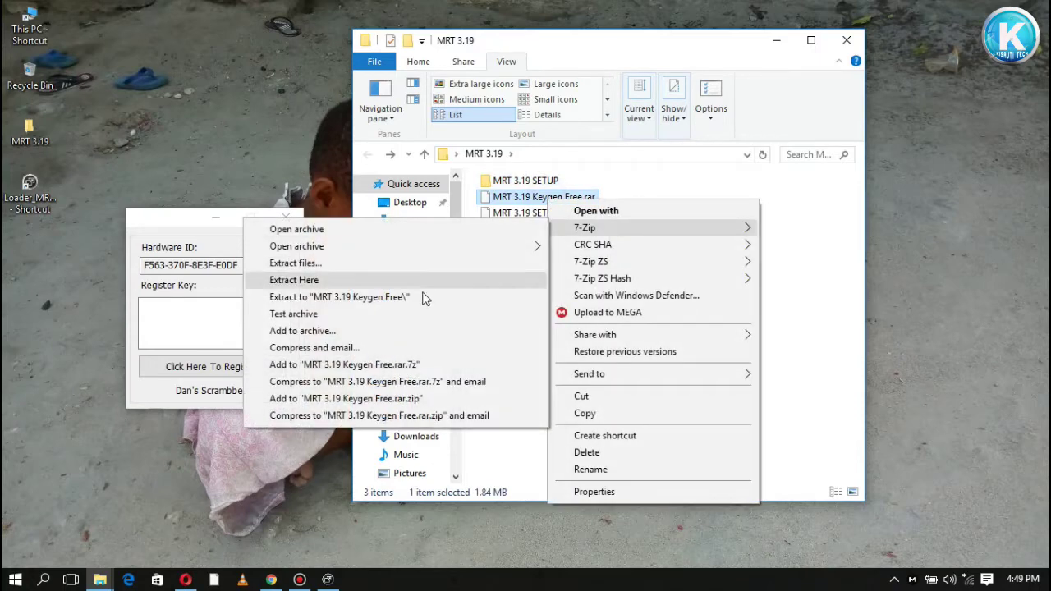
left_click(279, 297)
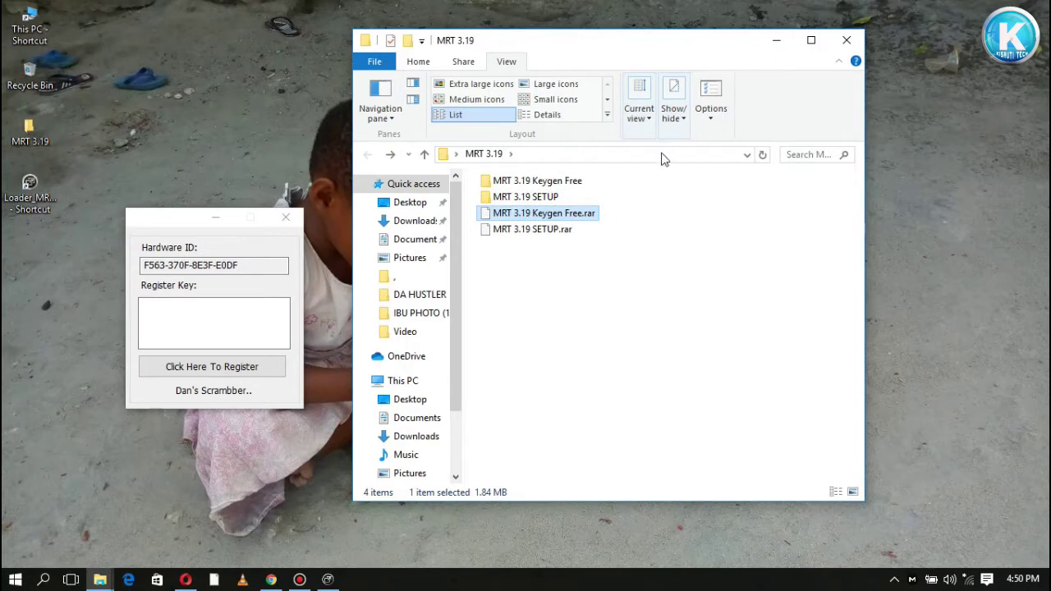
Open the extracted MRT 3.19 Keygen Free folder and launch the MRT 3.19 Keygen Free application.
left_click(569, 182)
right_click(577, 179)
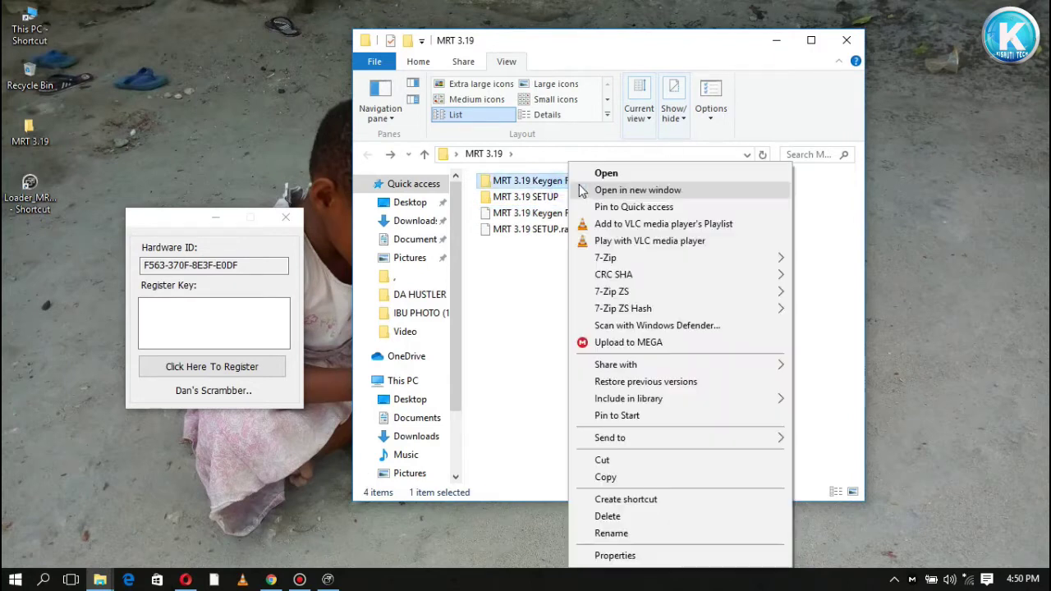
left_click(599, 172)
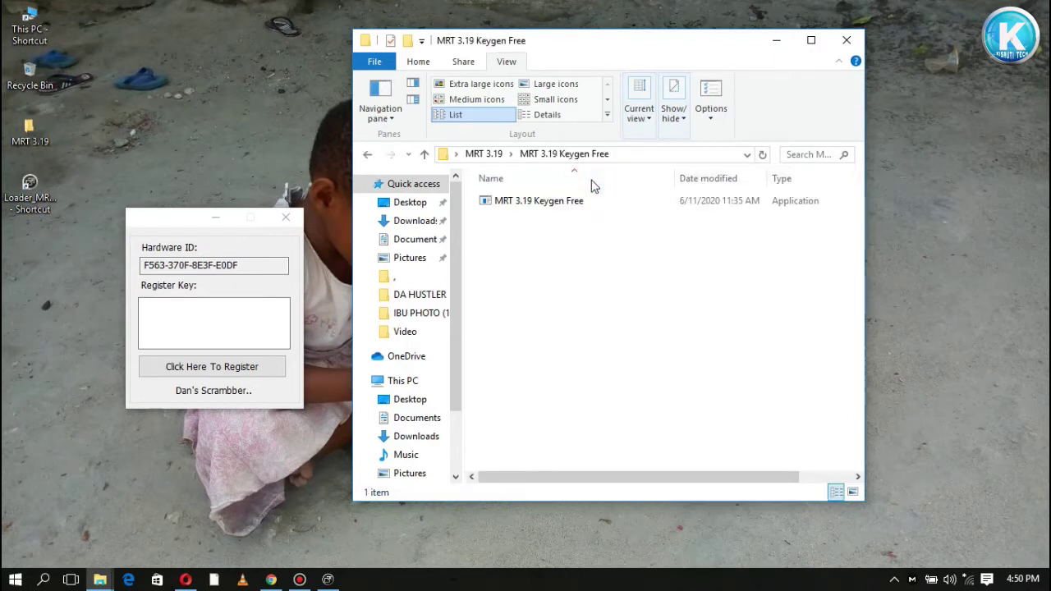
left_click(550, 200)
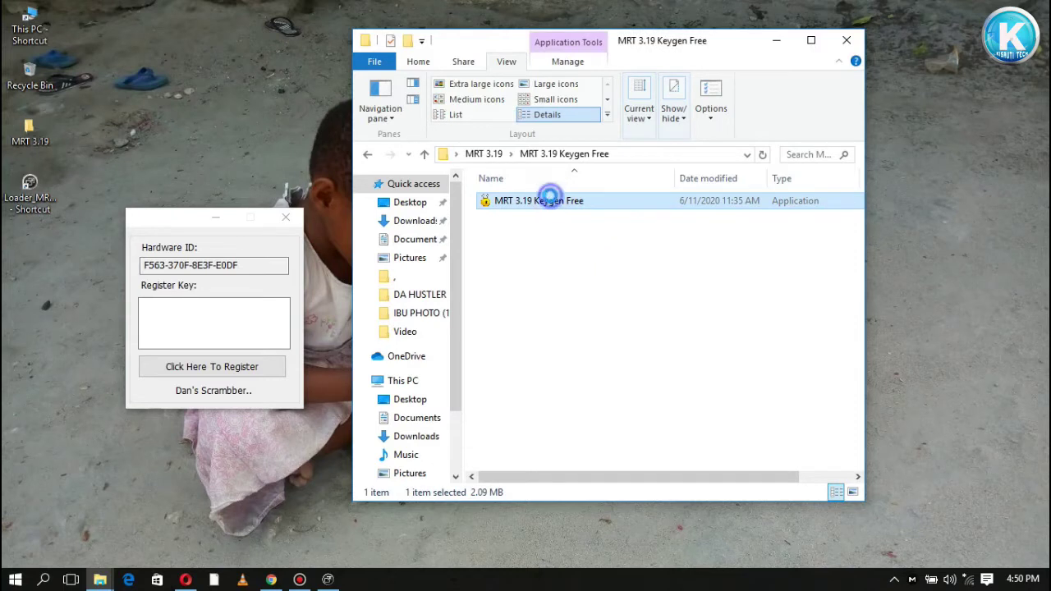
right_click(549, 200)
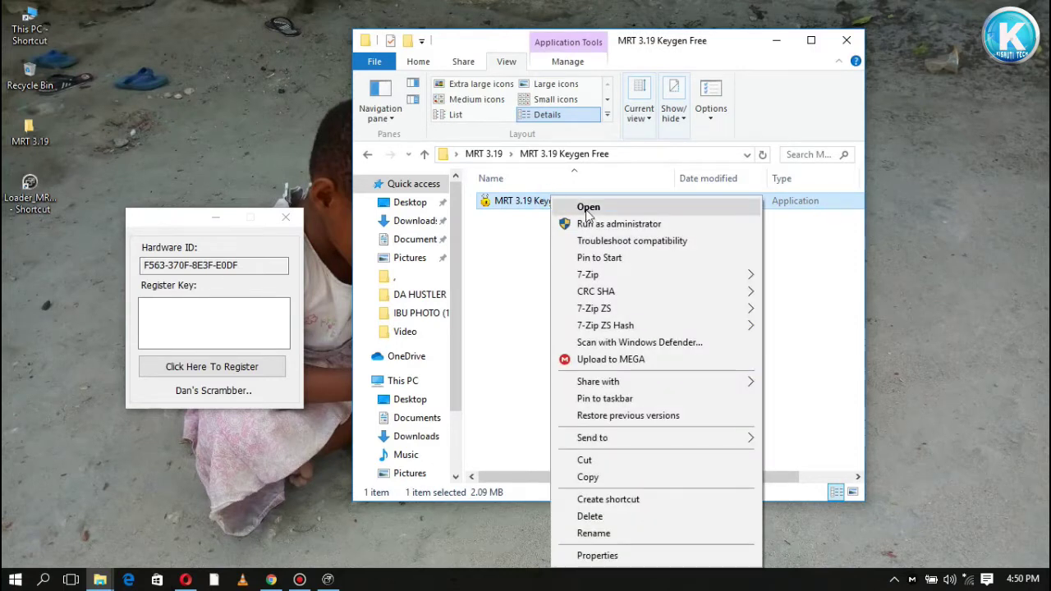
left_click(588, 210)
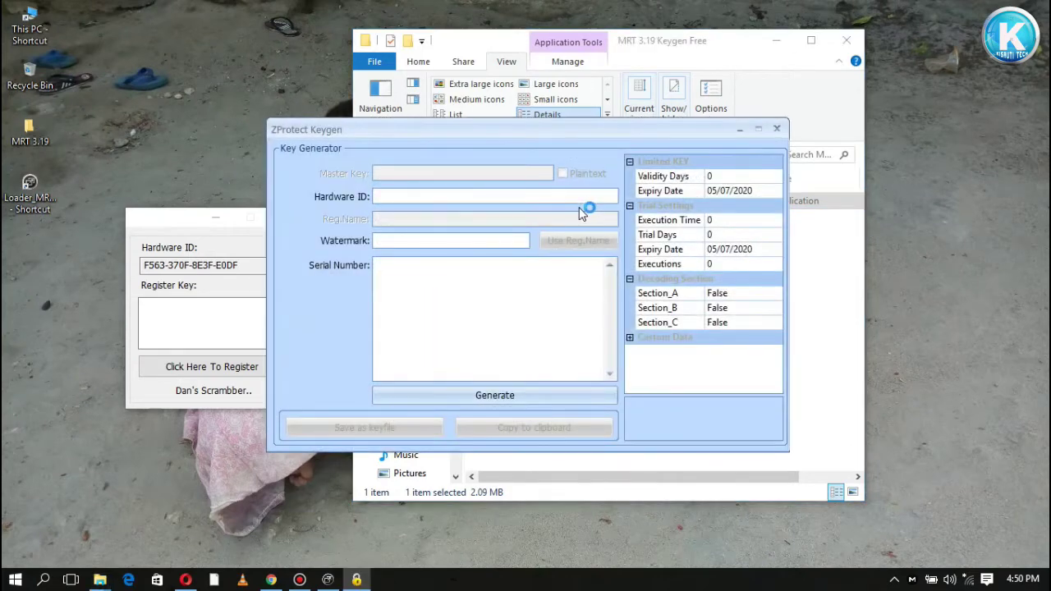
Minimize the folder window, copy the registration window's Hardware ID into ZProtect Keygen and generate a serial number.
left_click_drag(504, 129, 559, 156)
left_click(695, 37)
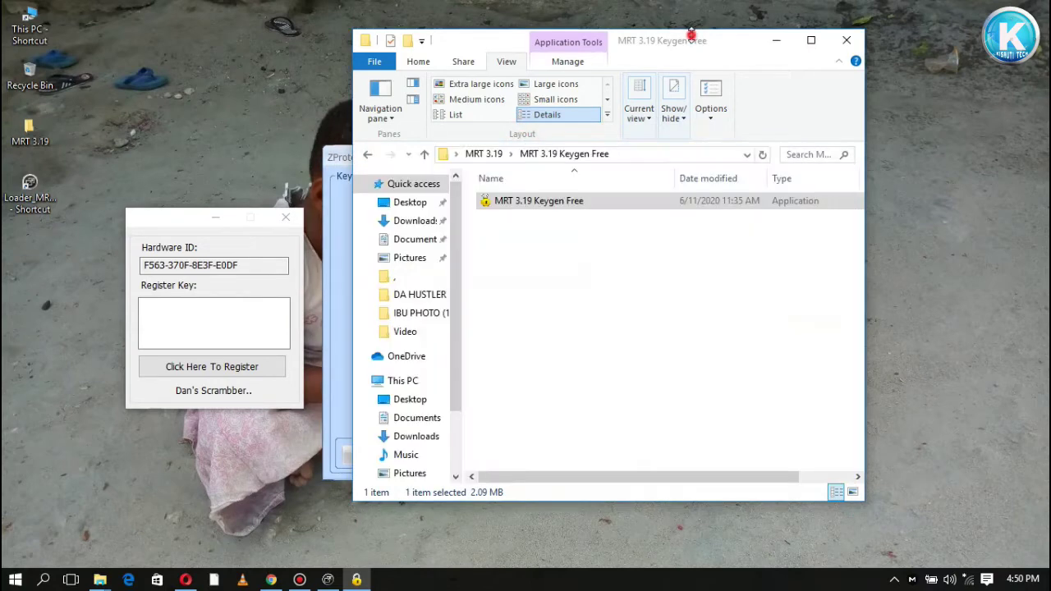
left_click(777, 40)
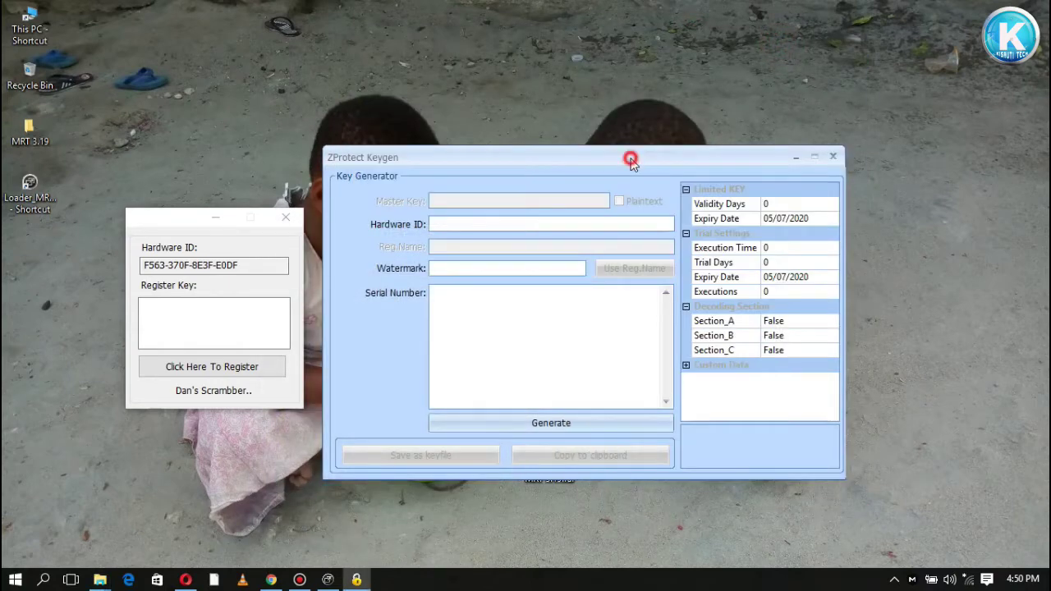
left_click_drag(274, 263, 146, 265)
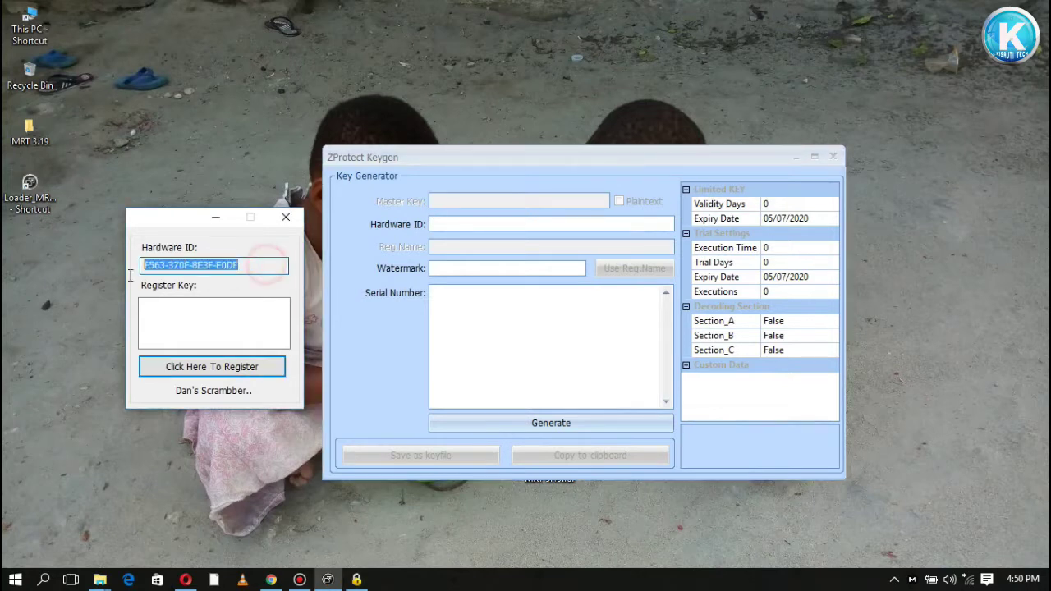
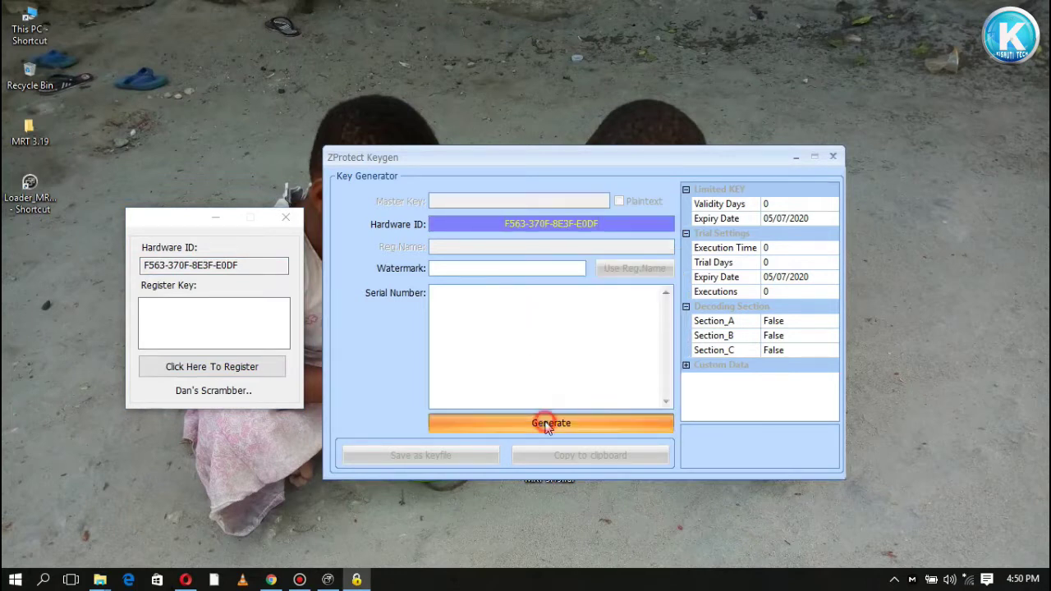
left_click(447, 421)
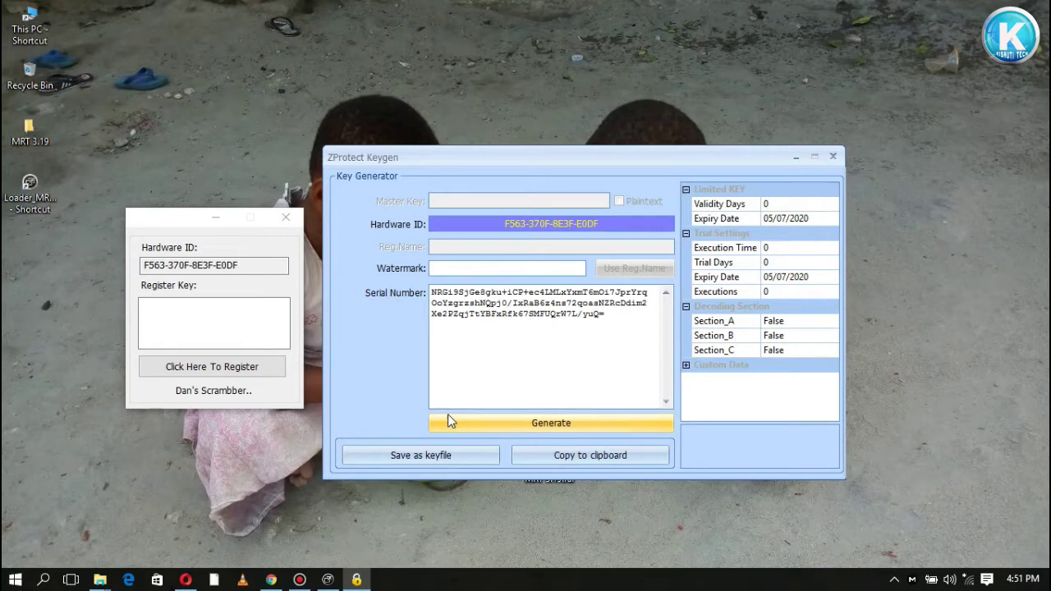
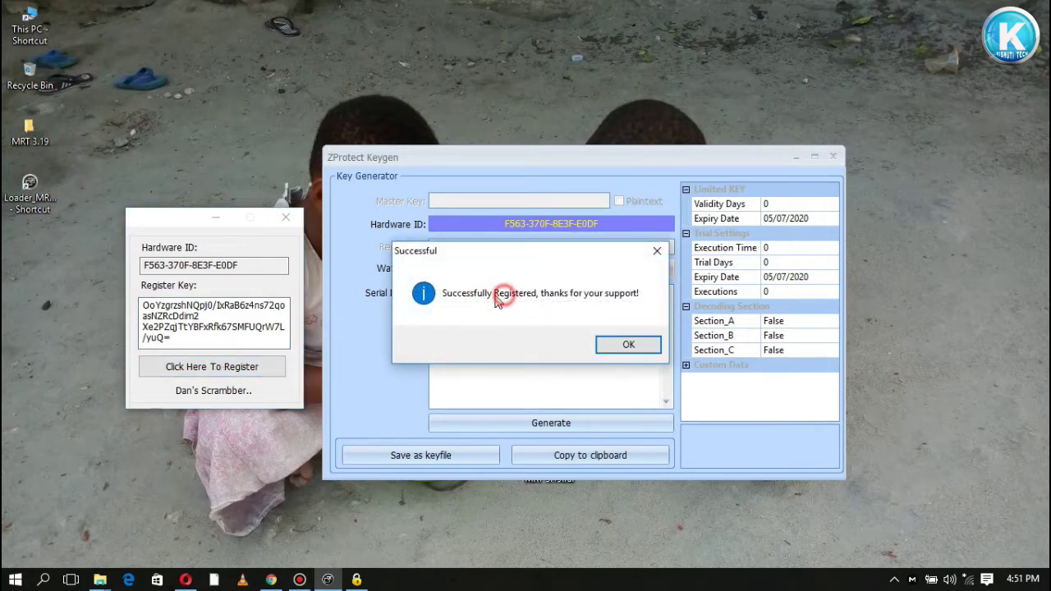
Close the registration confirmation and ZProtect Keygen, and launch MRT 3.19 from MRT_Loader.
left_click(626, 344)
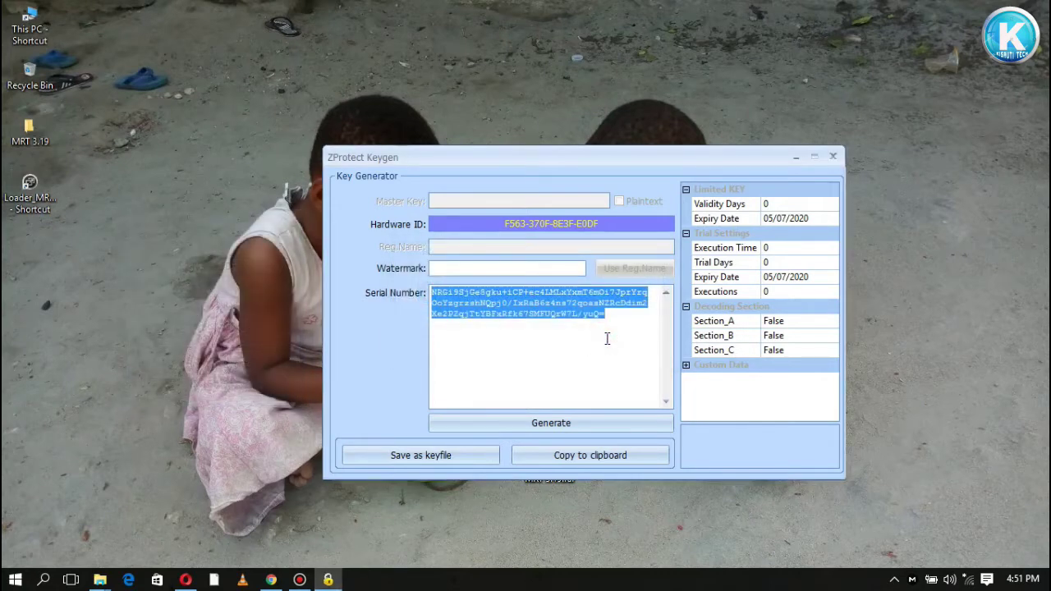
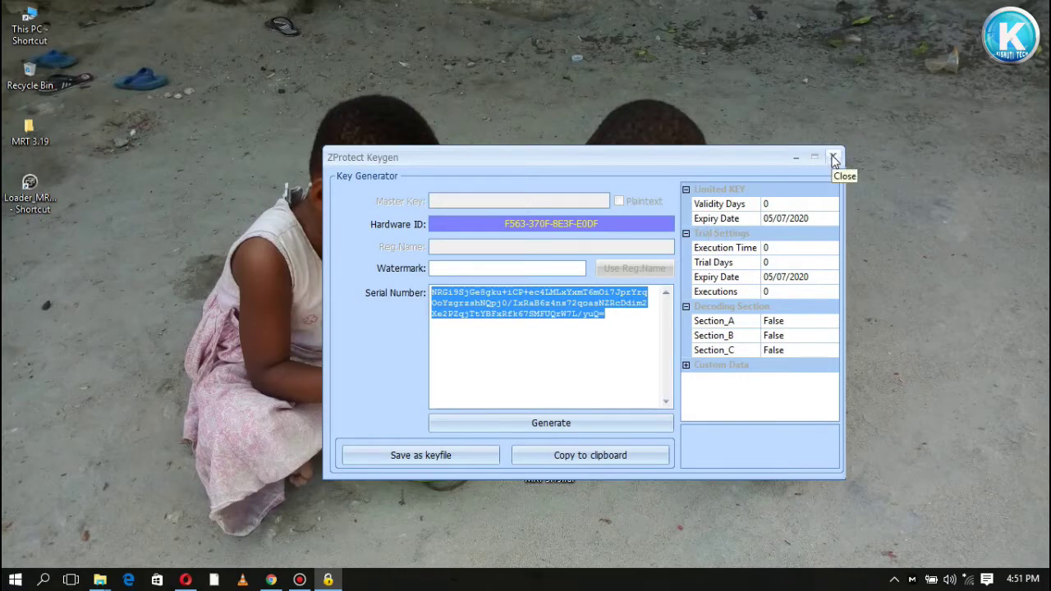
left_click(833, 157)
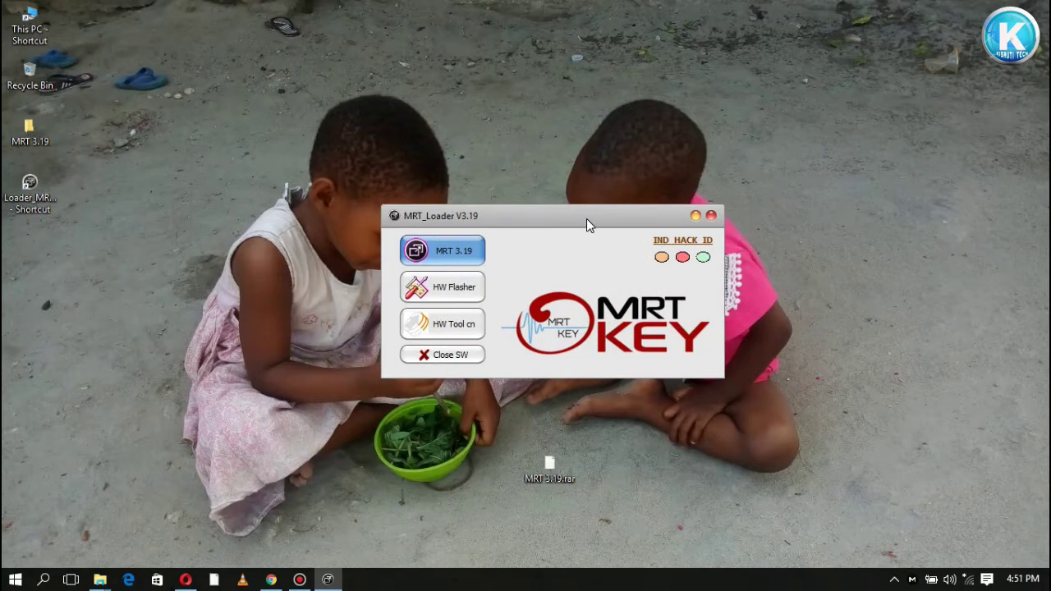
left_click(448, 253)
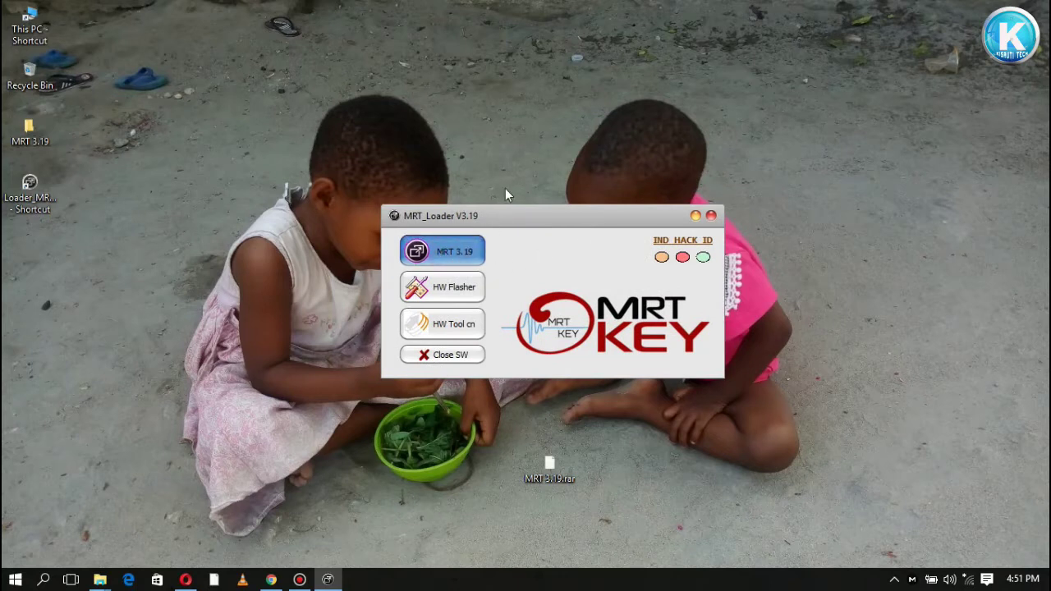
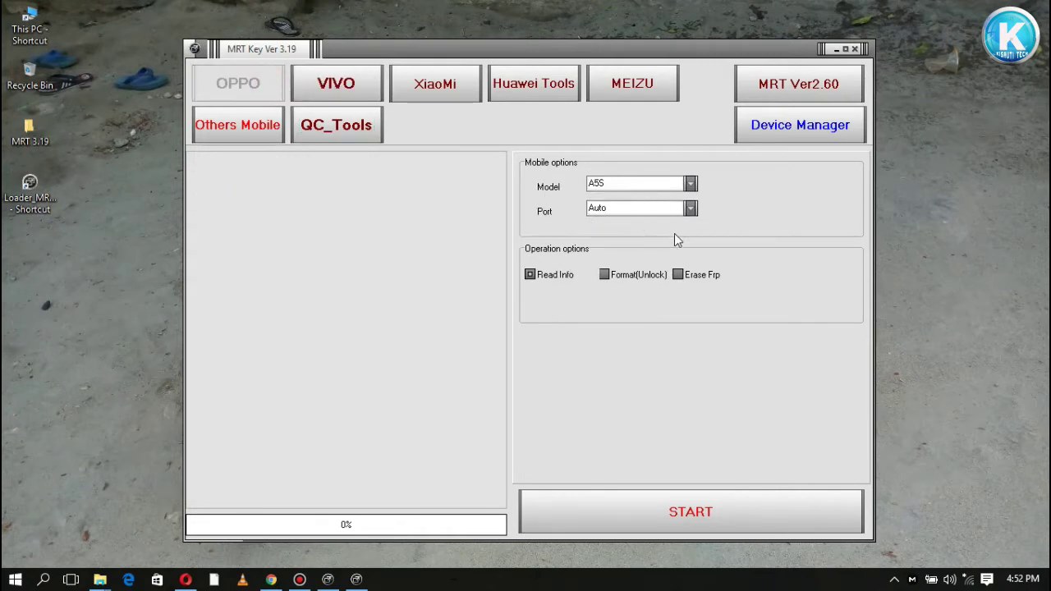
Look through the list of supported OPPO phone models and close it without choosing another model.
left_click(691, 183)
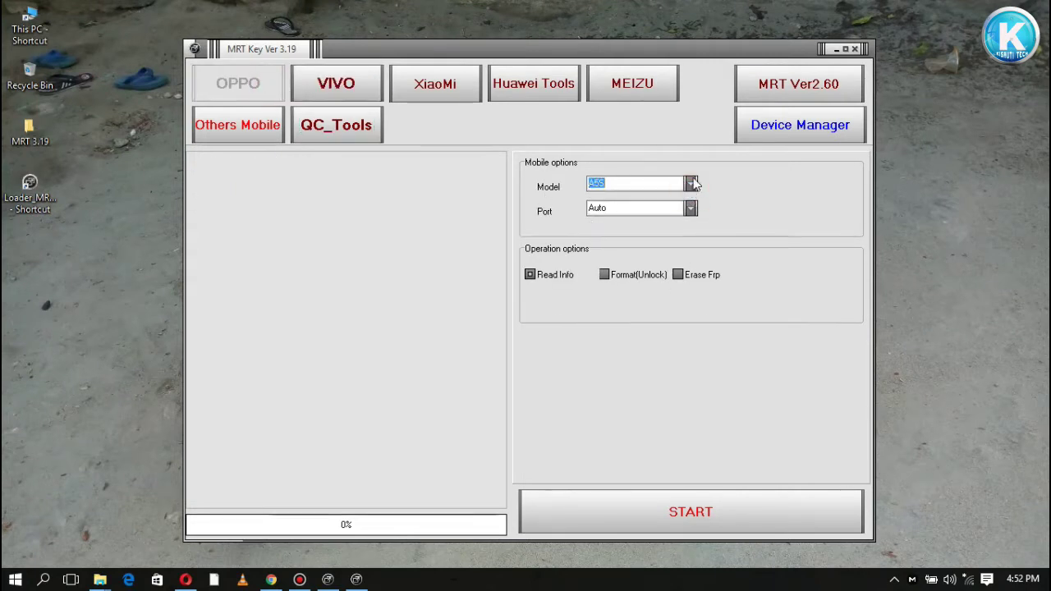
left_click(691, 184)
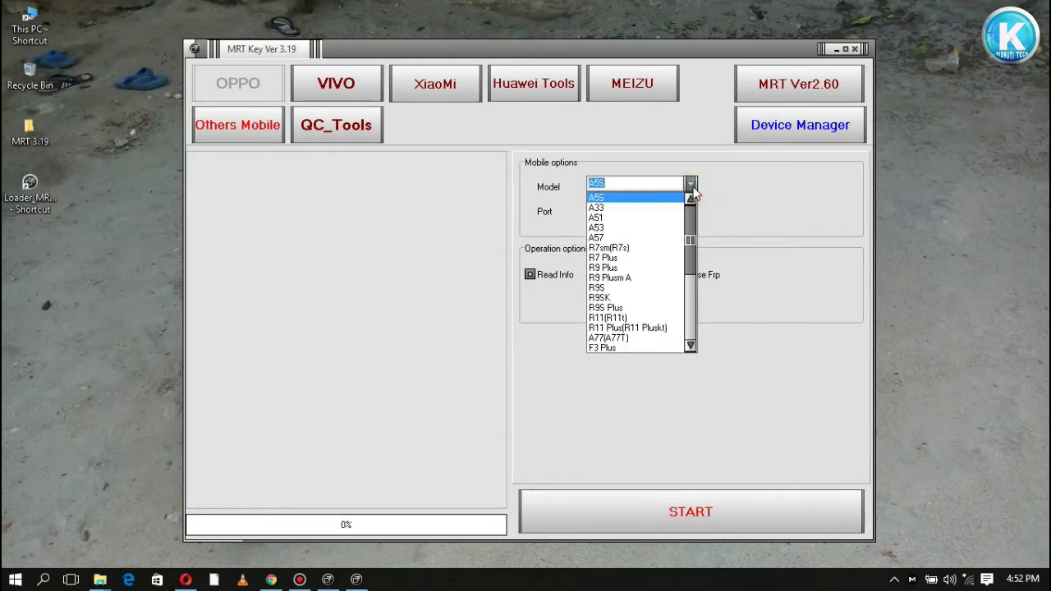
left_click_drag(689, 240, 732, 235)
left_click(731, 229)
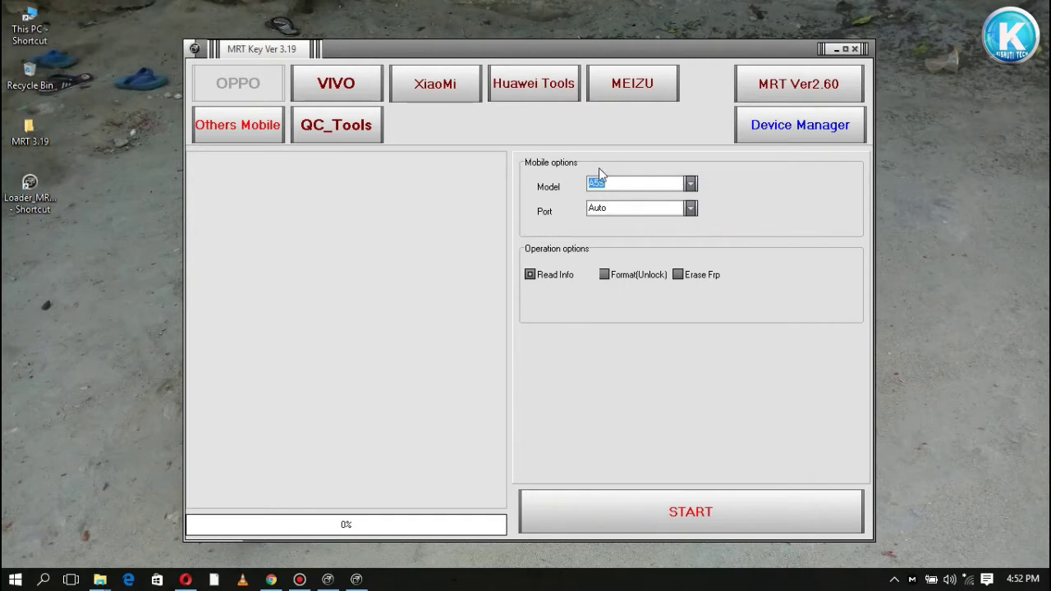
Review the VIVO, XiaoMi, Huawei, MEIZU, Others Mobile and QC_Tools pages, and return to the OPPO page.
left_click(331, 88)
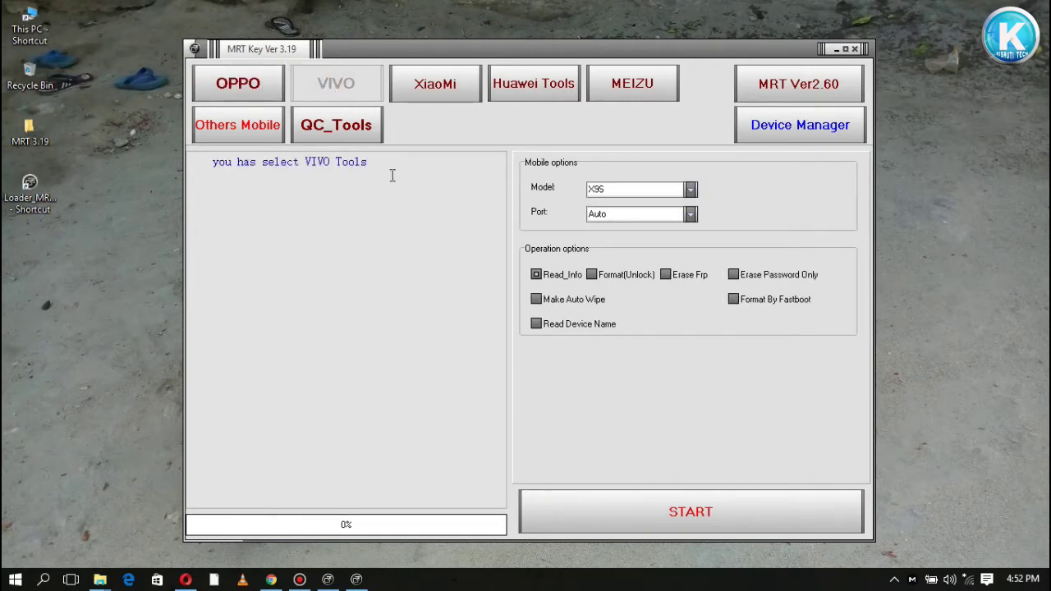
left_click(435, 84)
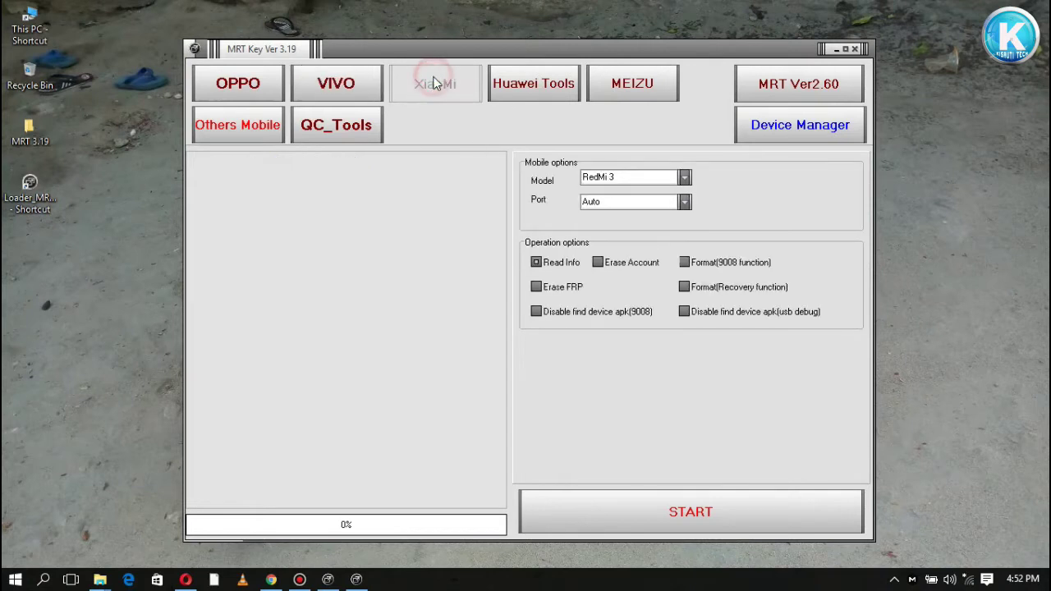
left_click(523, 99)
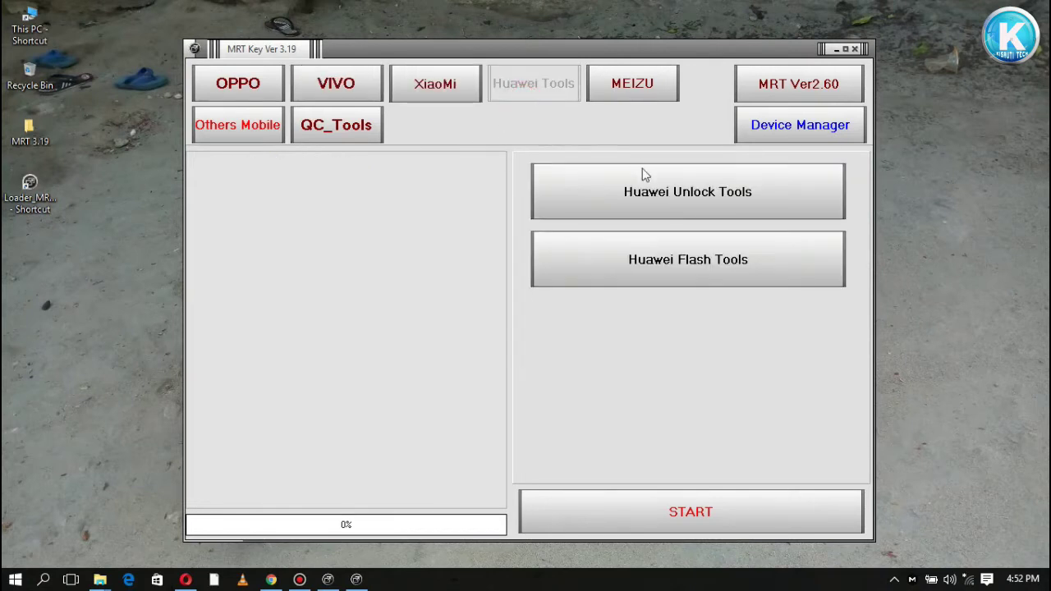
left_click(621, 94)
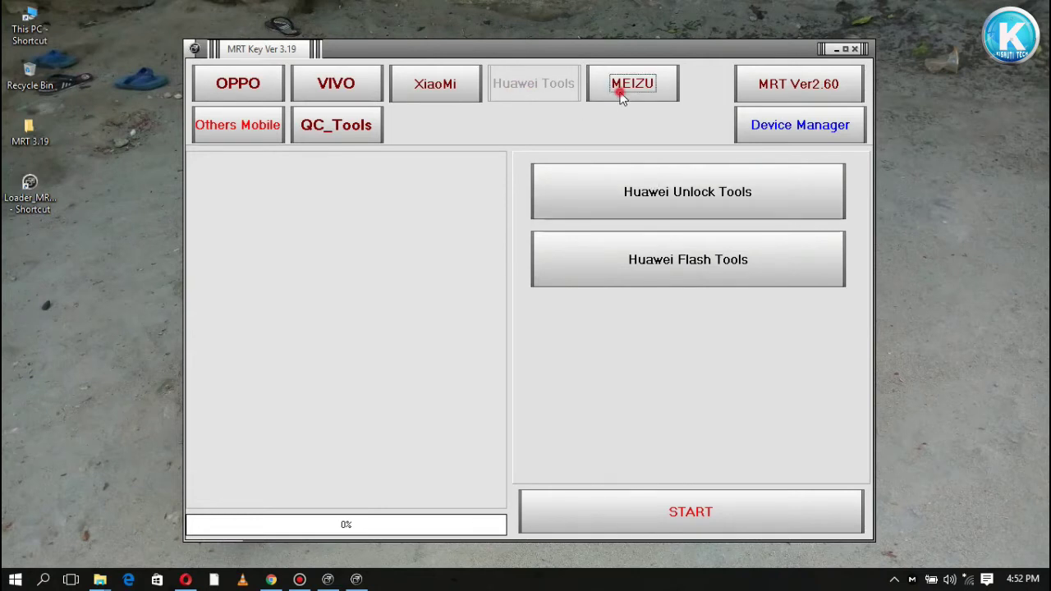
left_click(262, 135)
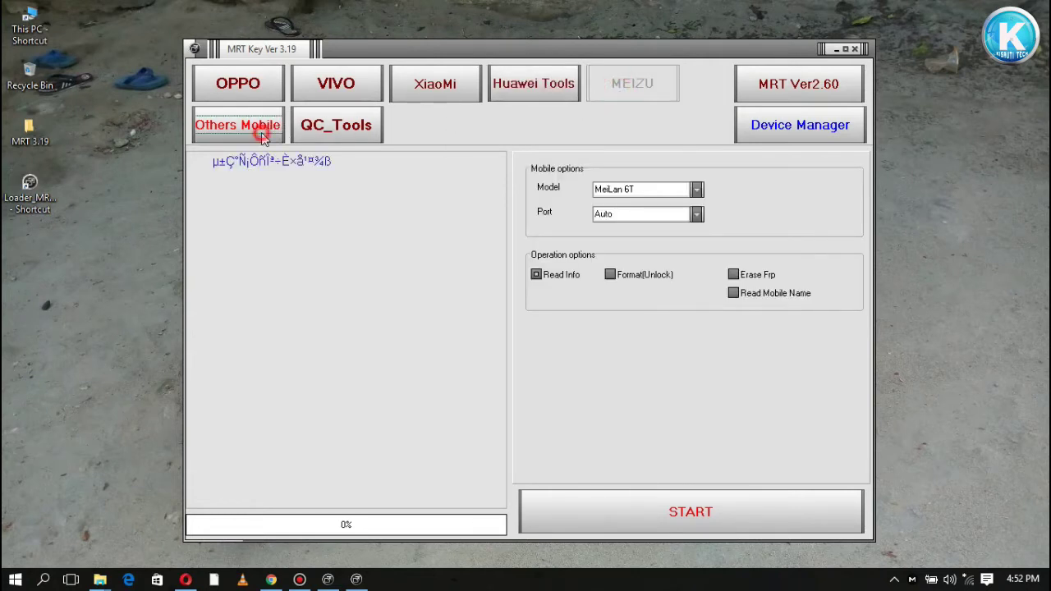
left_click(346, 125)
left_click(270, 84)
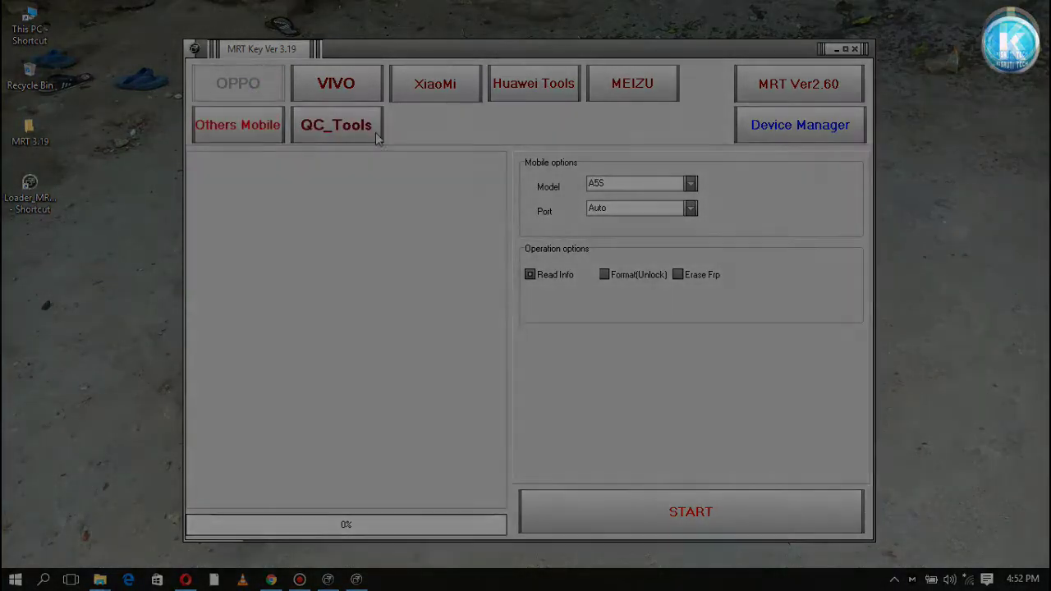